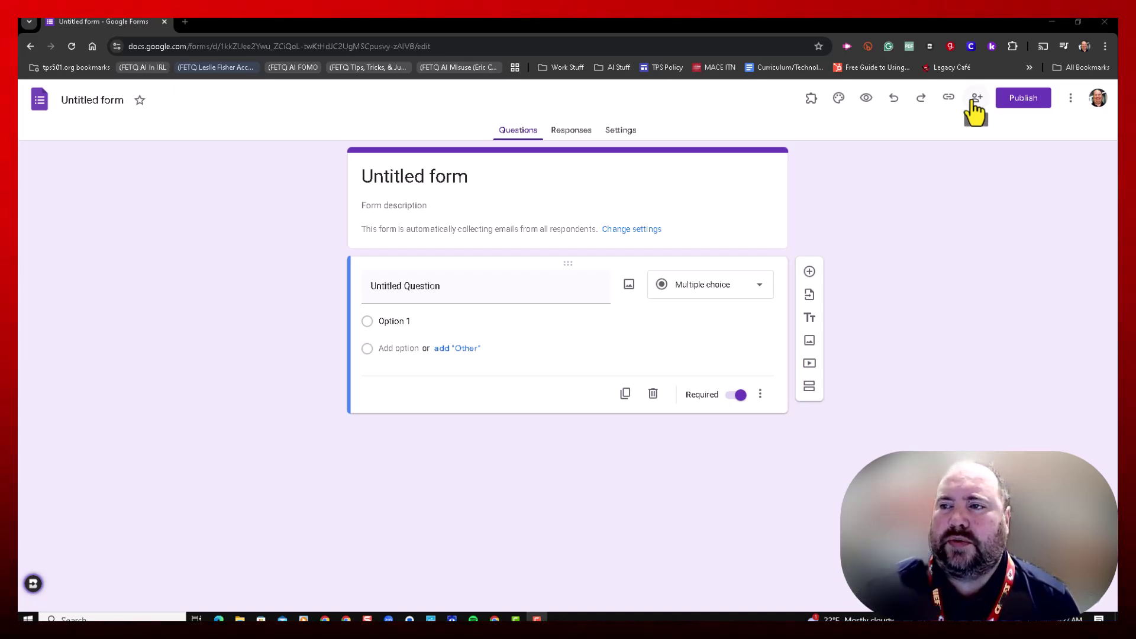
Bring up the Publish form dialog and check responders are limited to Topeka Public Schools.
click(1030, 102)
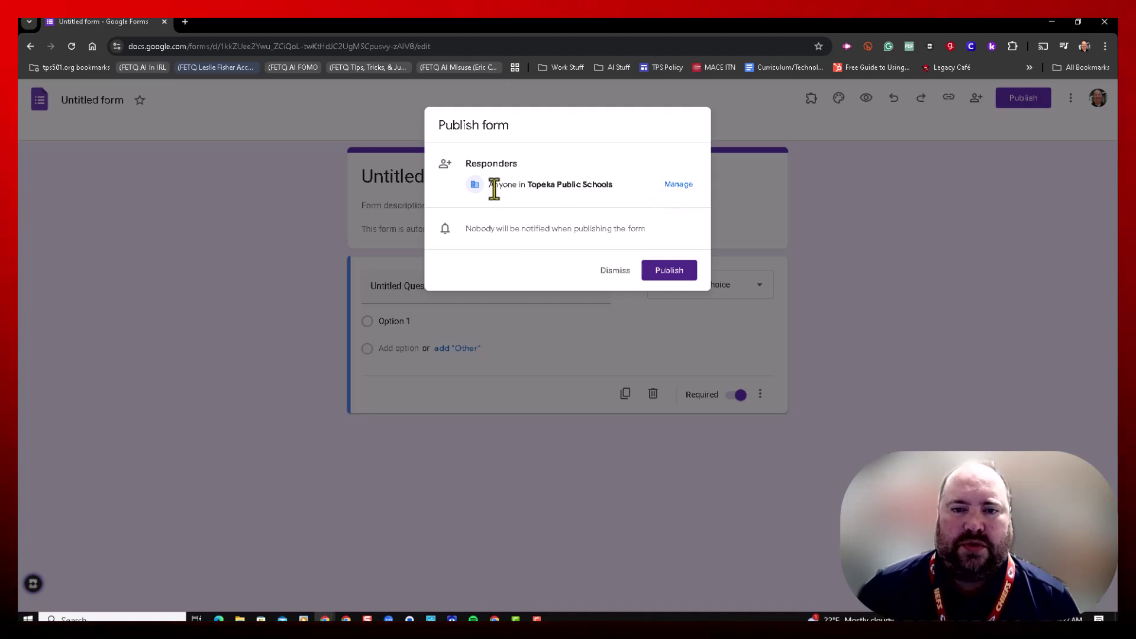
drag(527, 188, 610, 190)
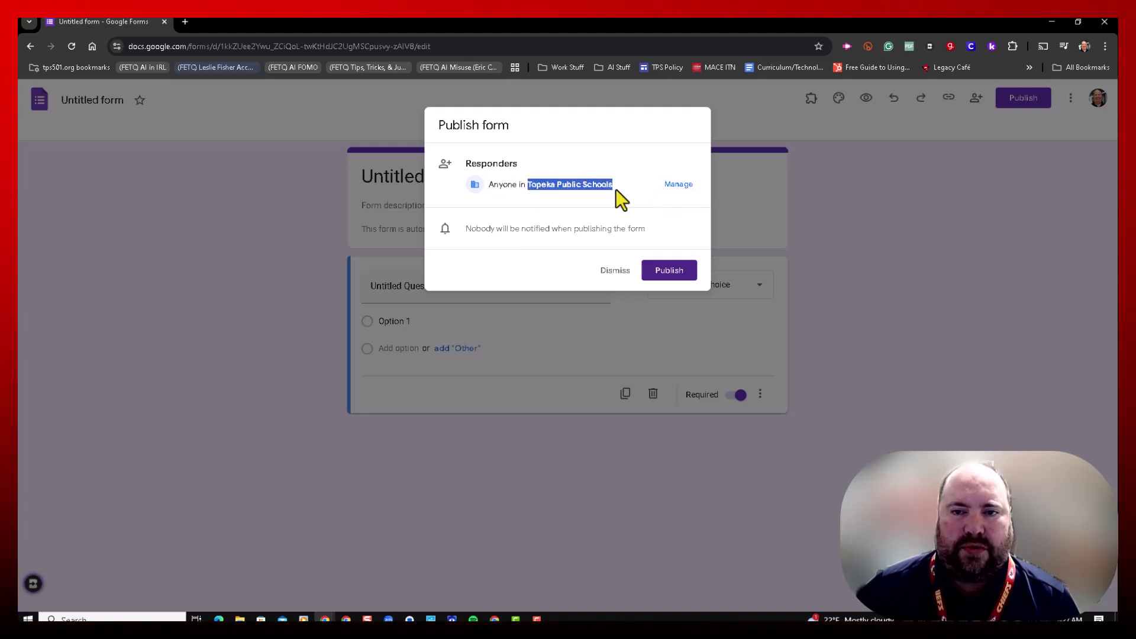
click(615, 189)
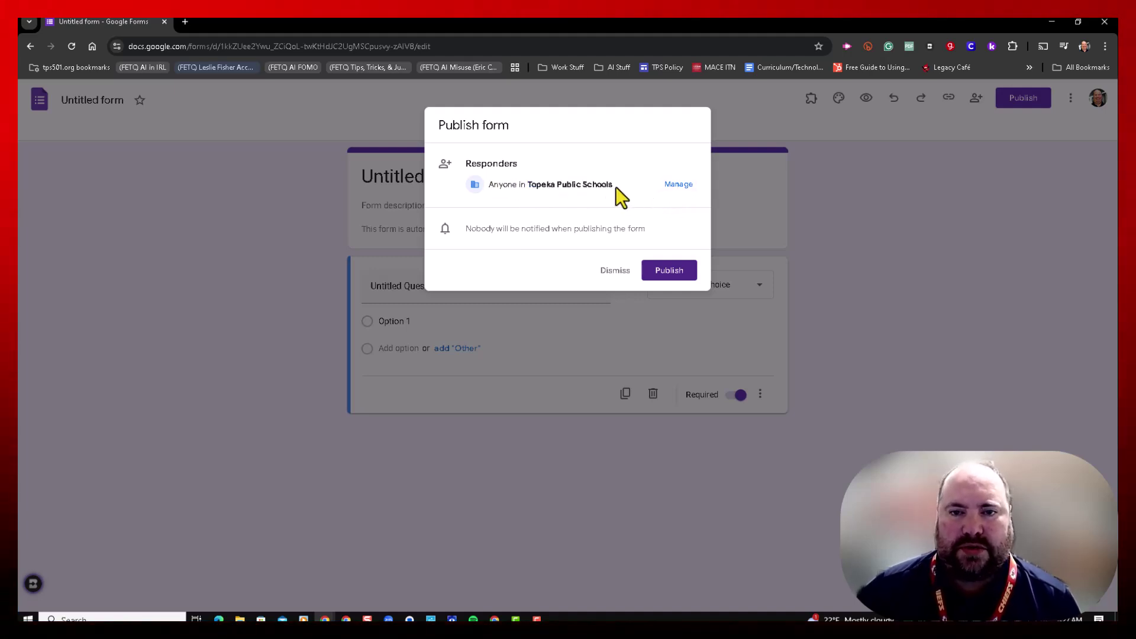
drag(615, 187, 527, 194)
click(527, 194)
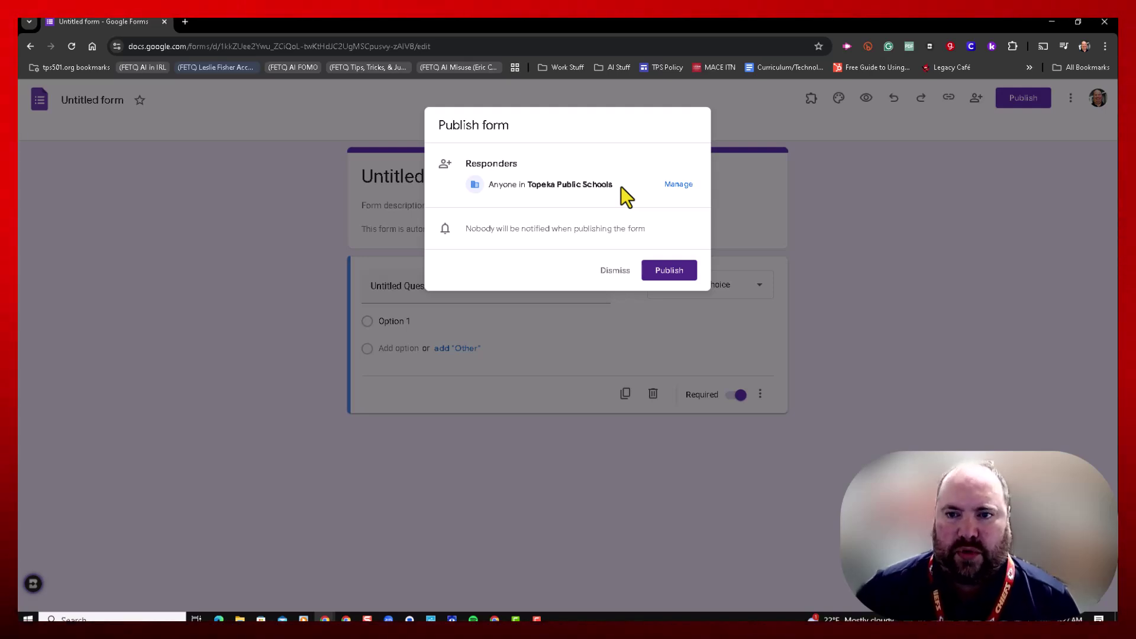
click(677, 186)
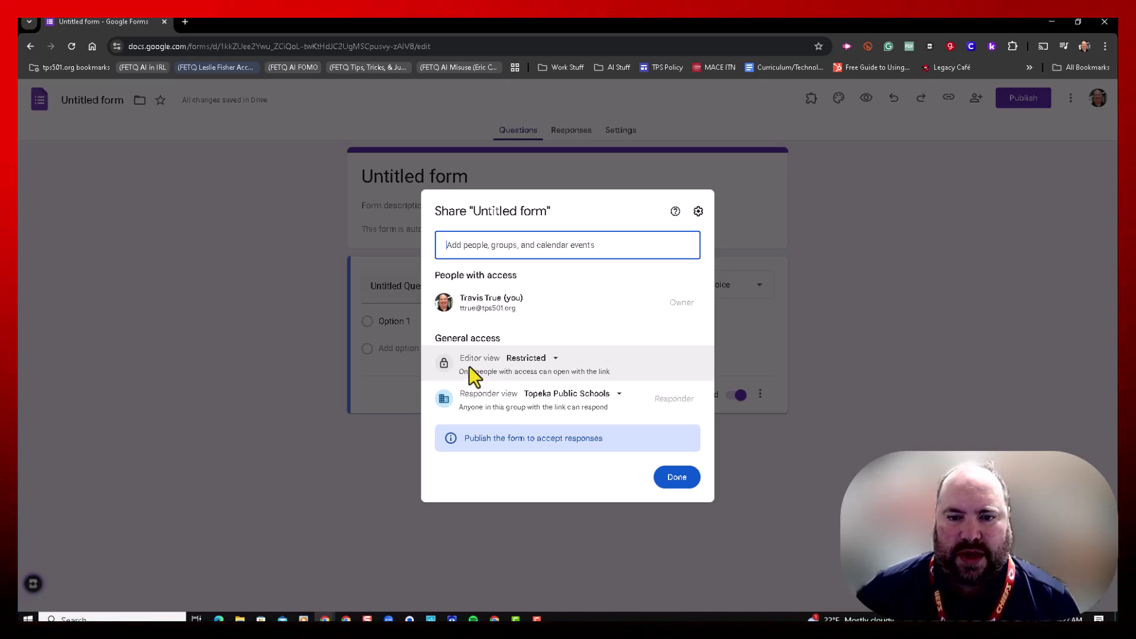
click(548, 367)
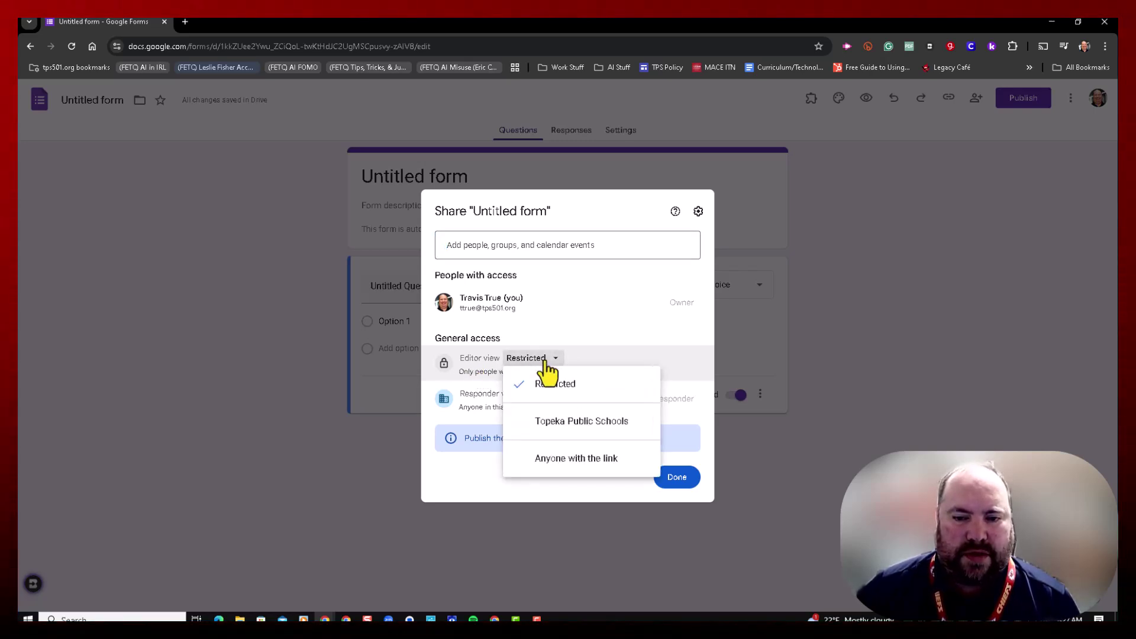
click(470, 359)
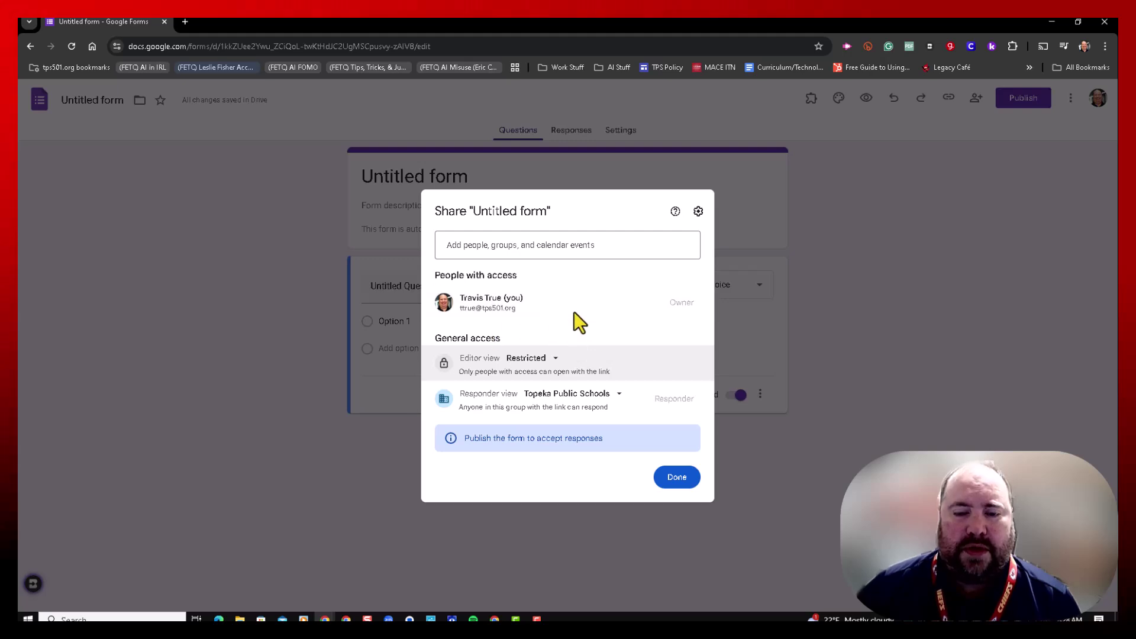
click(546, 358)
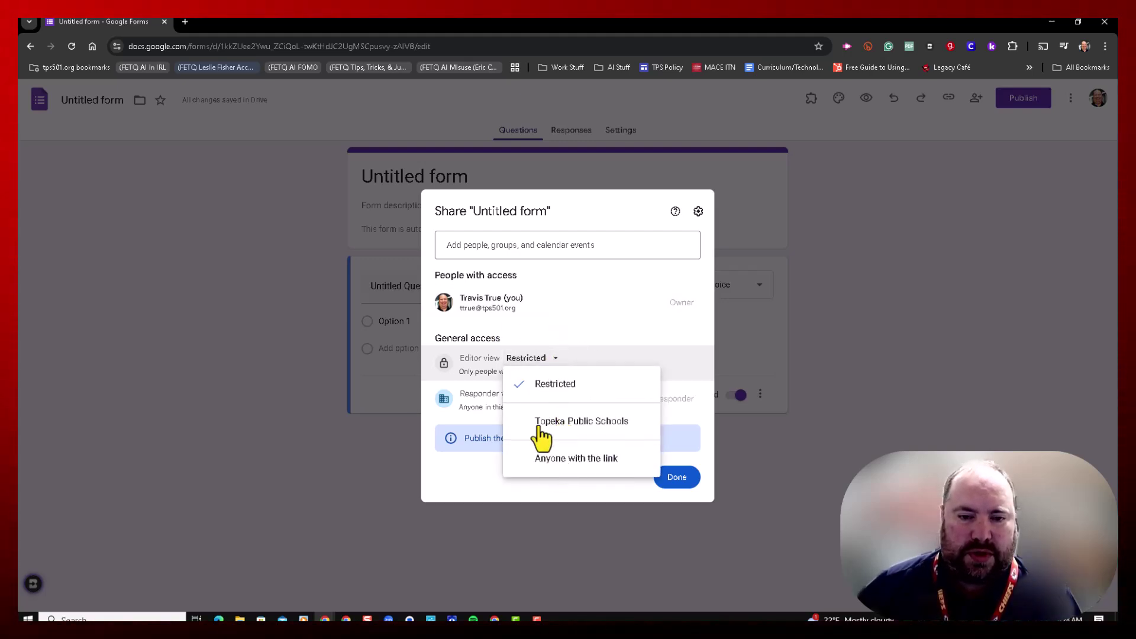
click(465, 364)
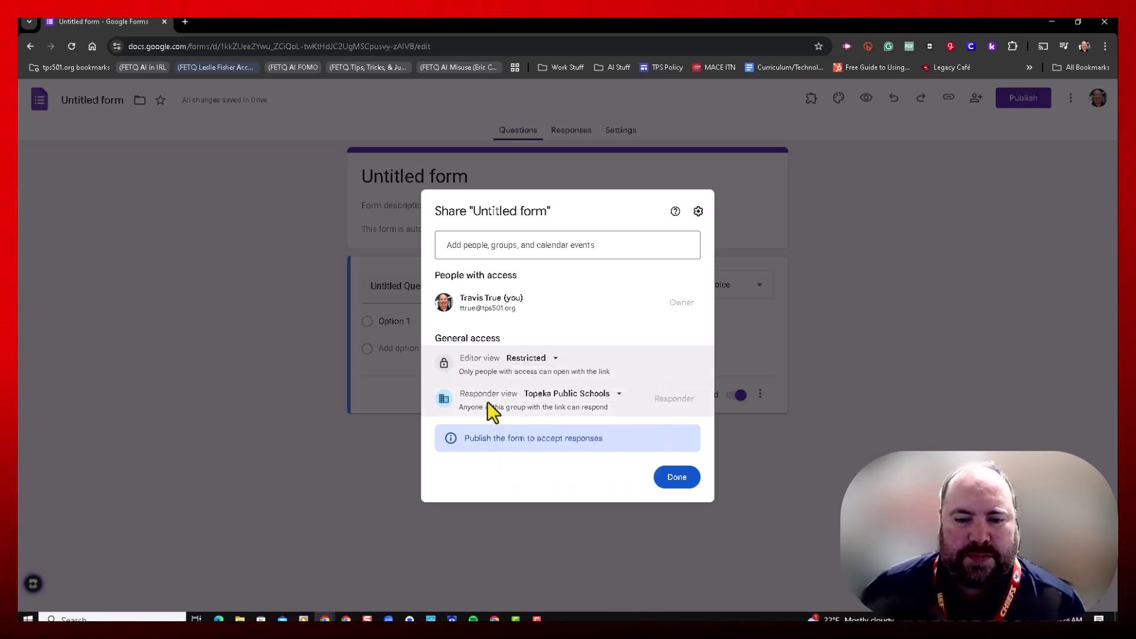
click(595, 394)
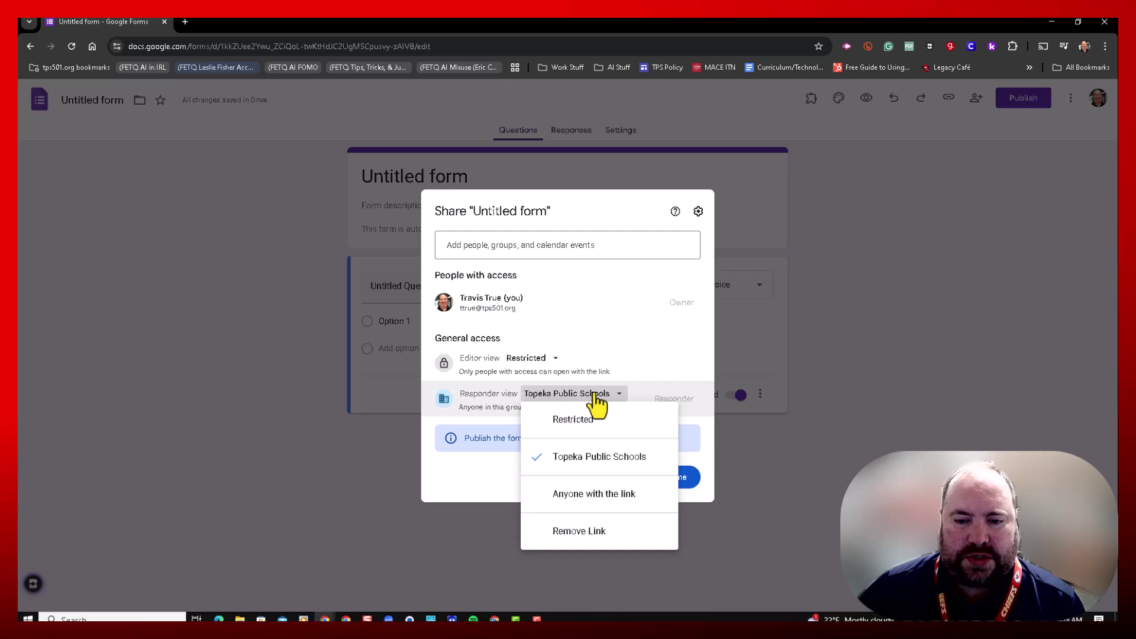
click(585, 496)
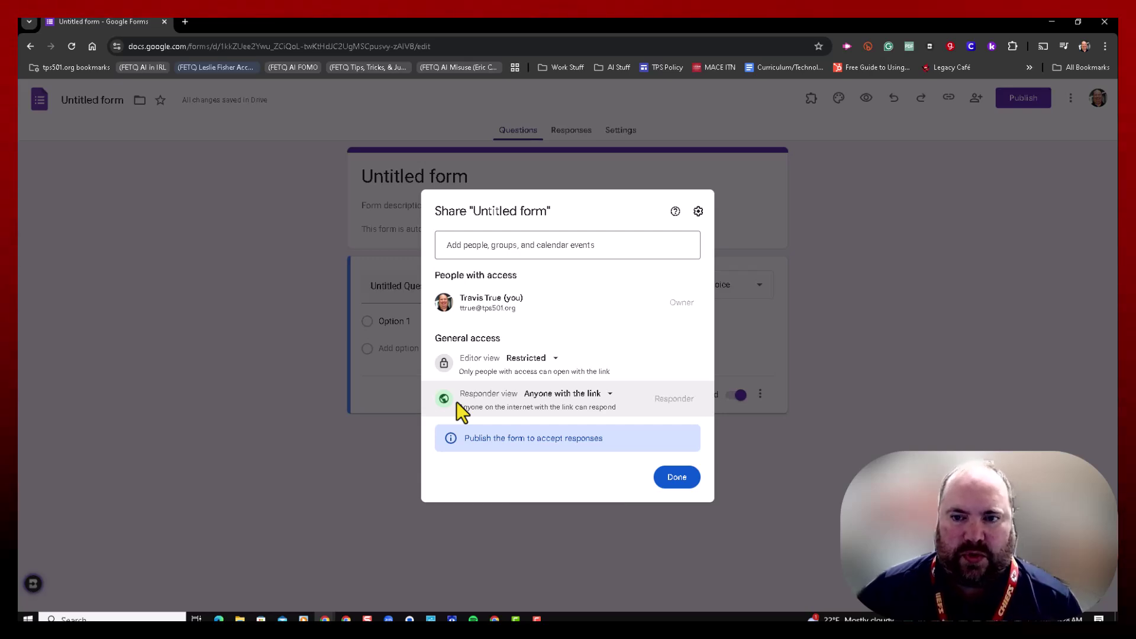
click(570, 402)
click(574, 459)
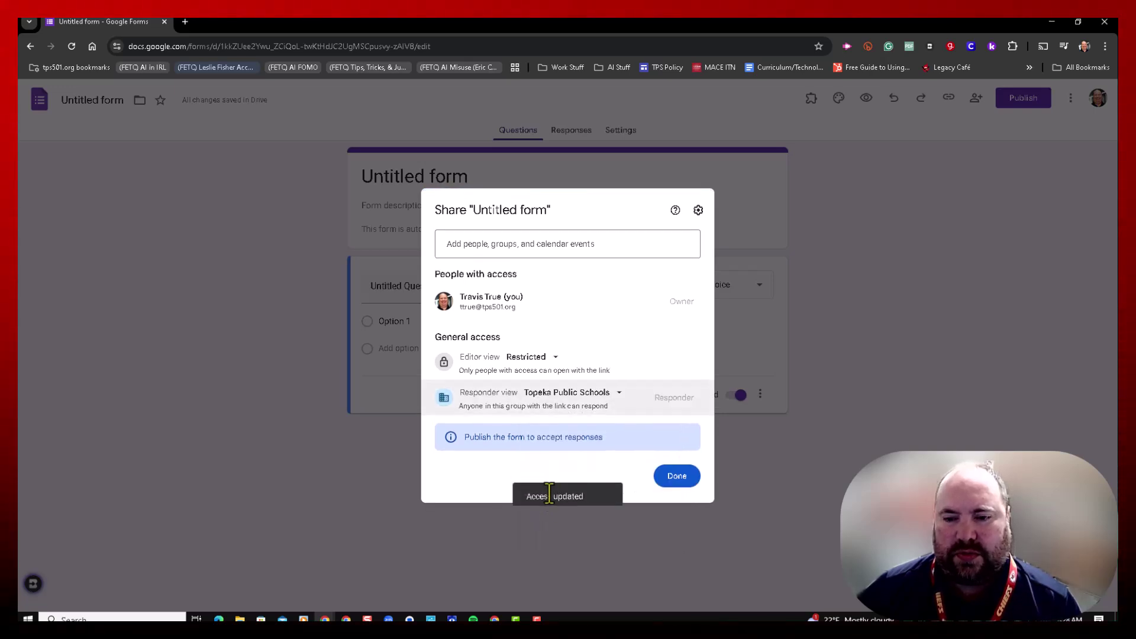
click(686, 481)
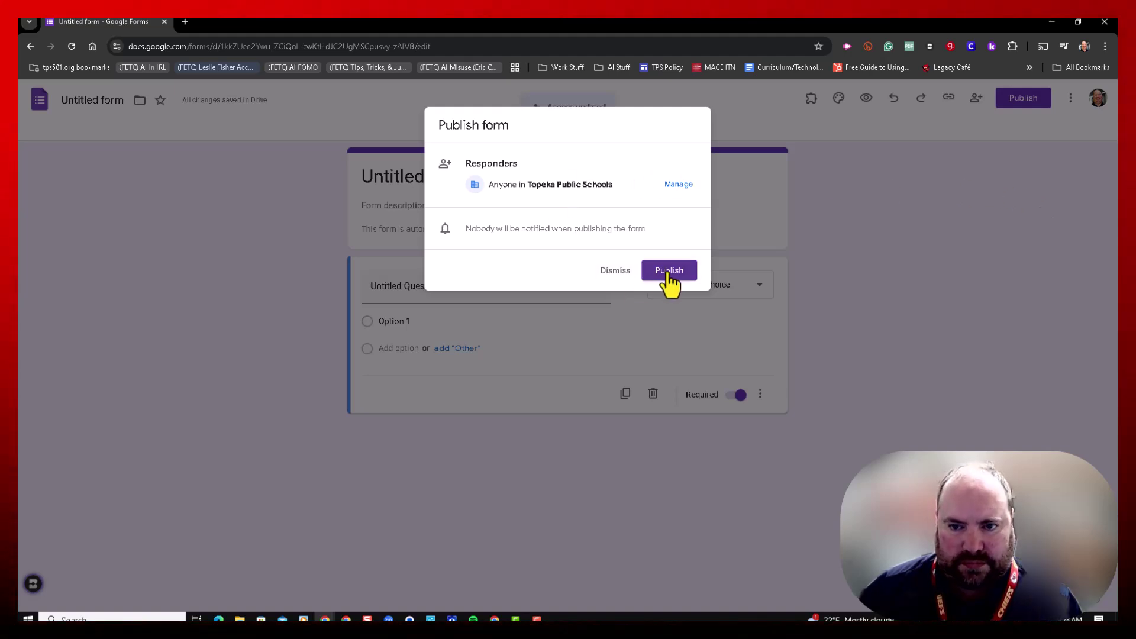
click(606, 276)
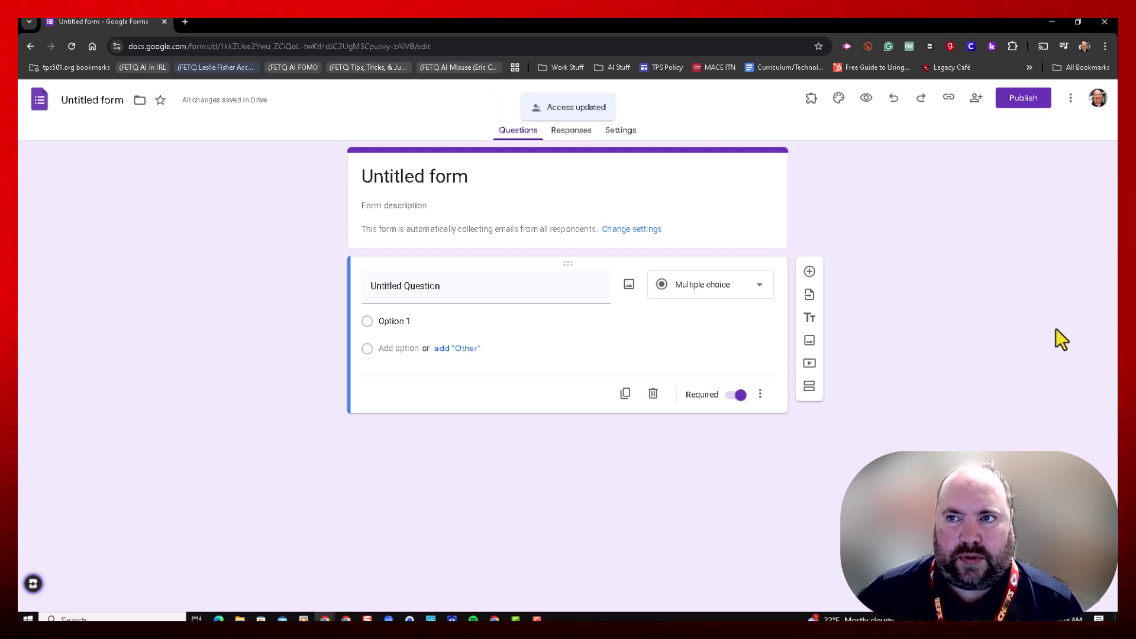
Preview the form in a new tab and note its not-accepting-responses notice.
click(867, 100)
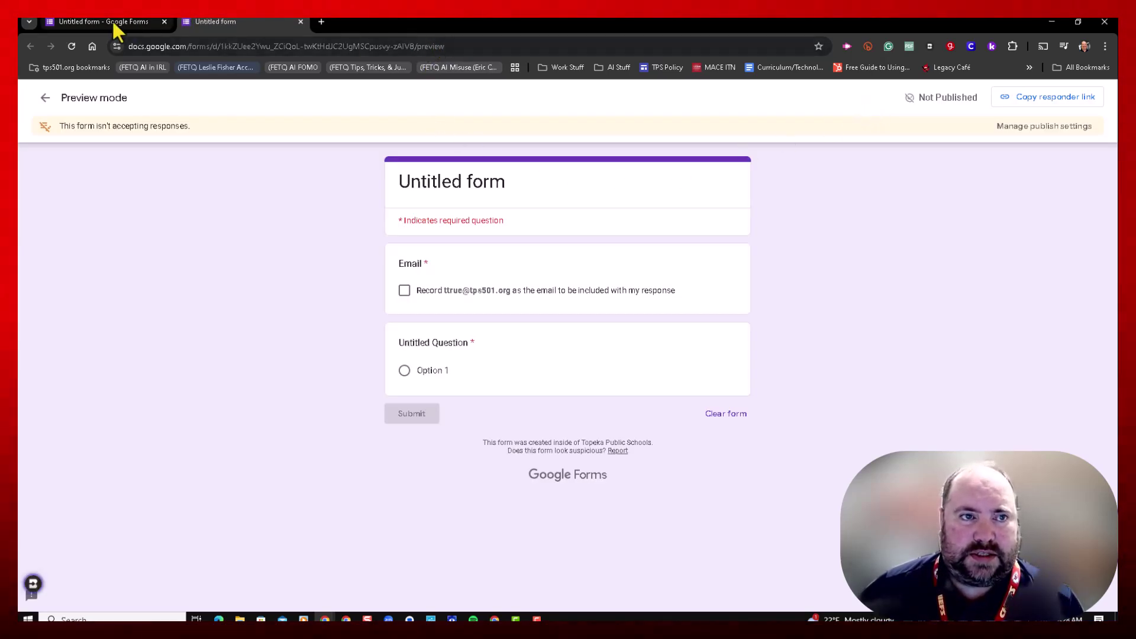
drag(149, 46, 470, 46)
click(309, 239)
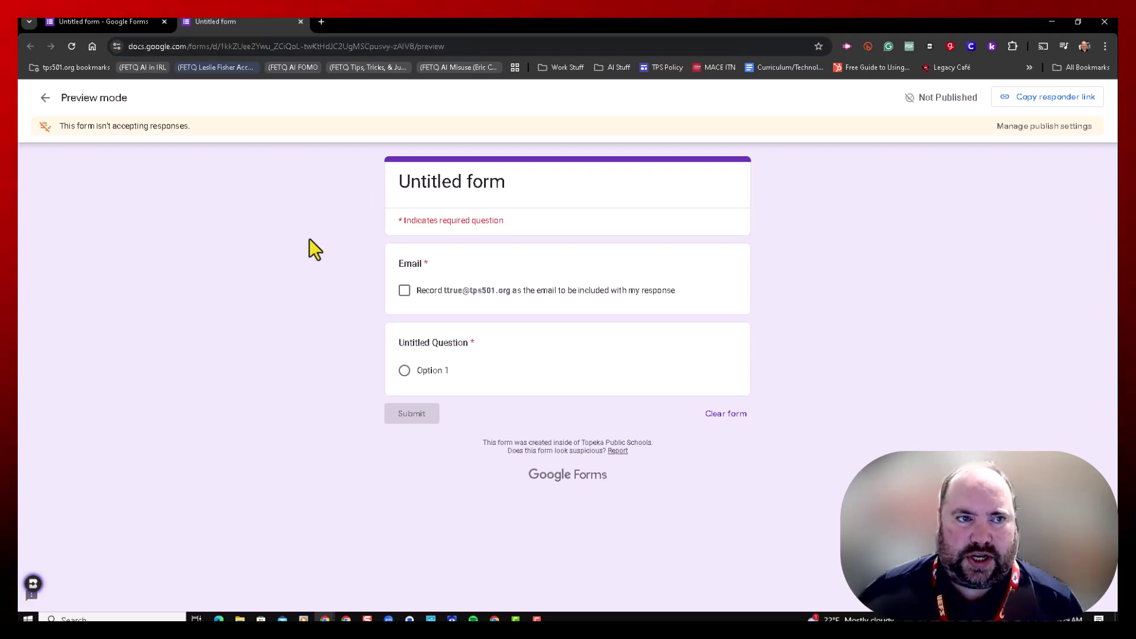
drag(64, 126, 183, 133)
click(193, 167)
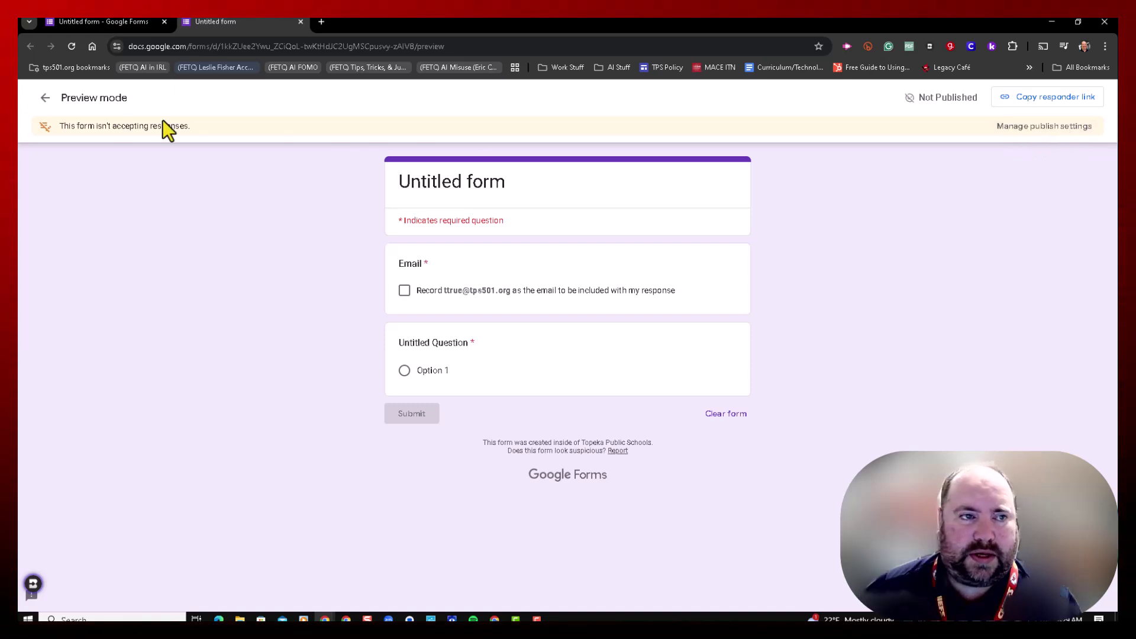
Back in the editor, set responders to anyone with the link and publish the form.
click(45, 99)
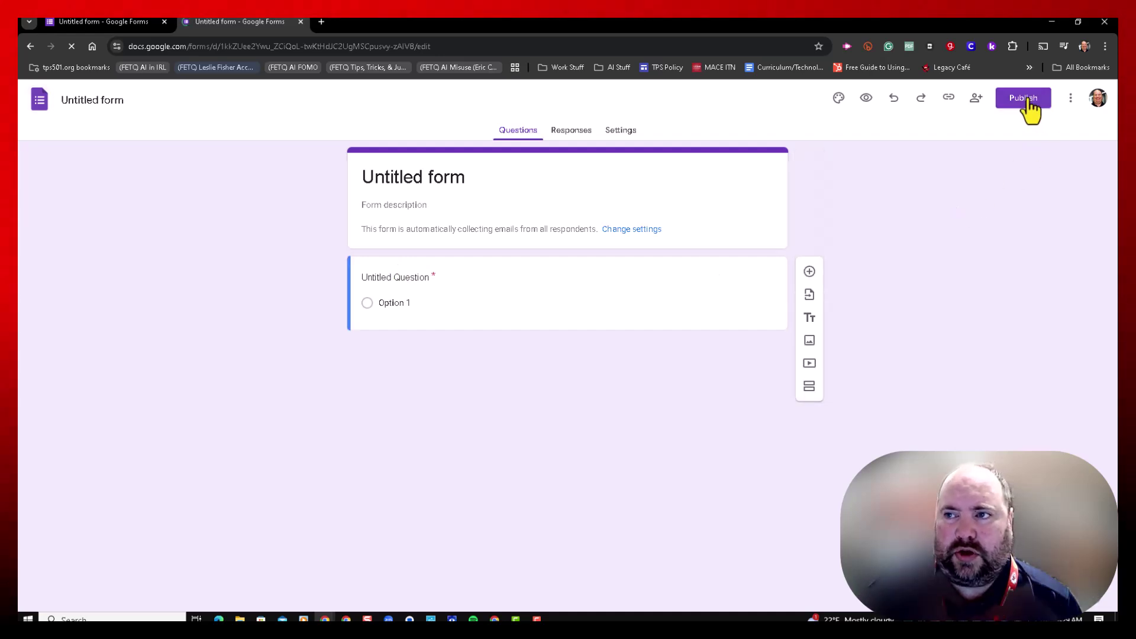
click(1030, 100)
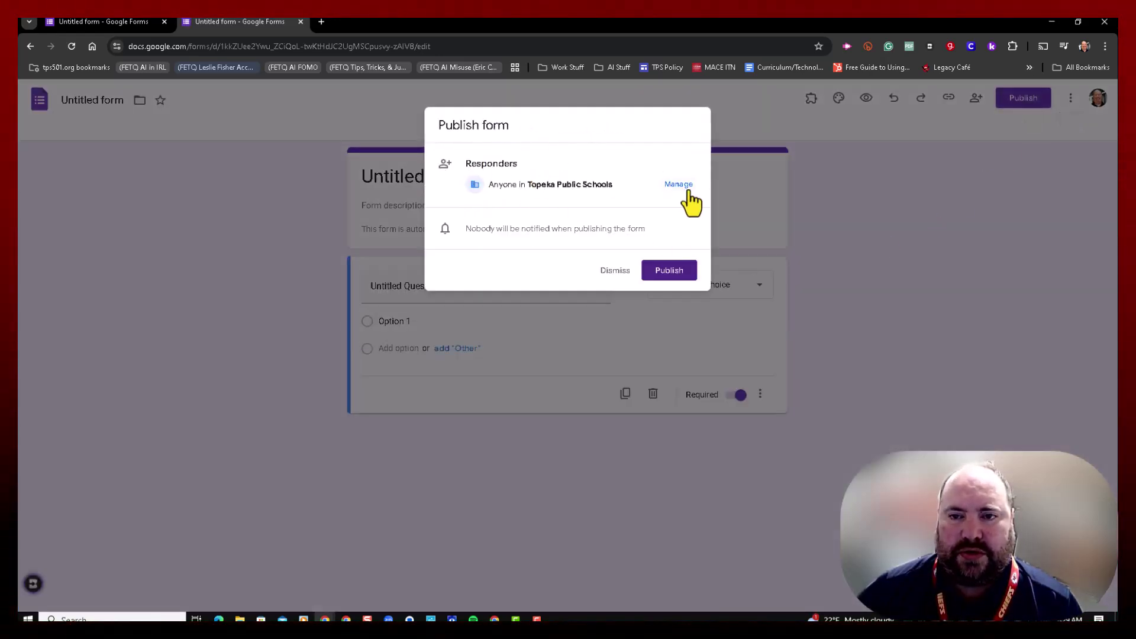
click(679, 185)
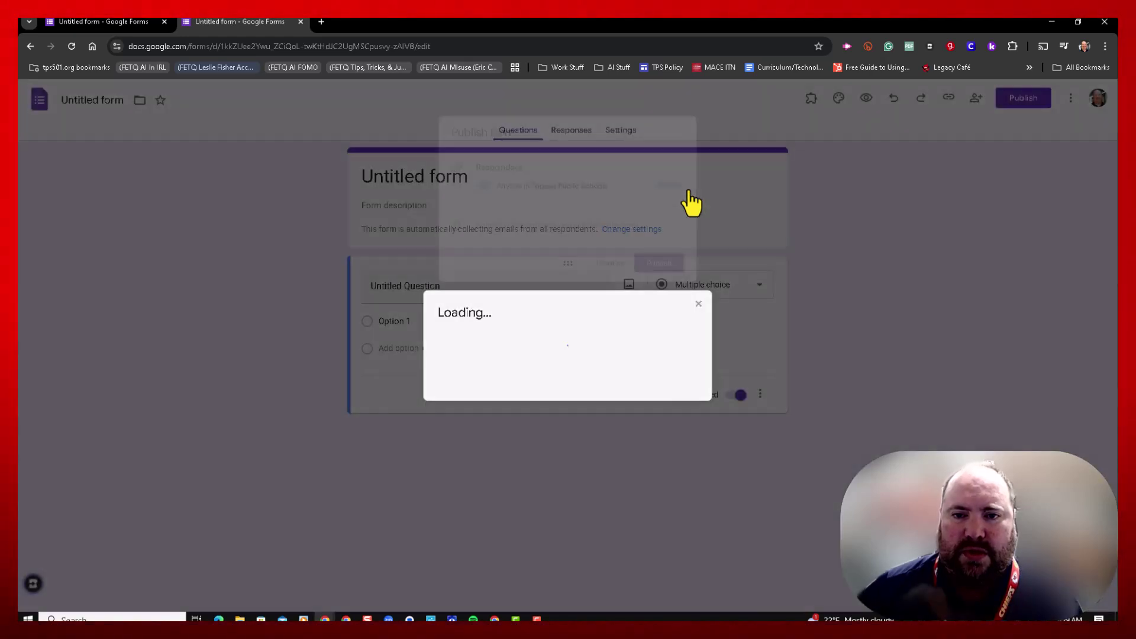
click(610, 399)
click(592, 500)
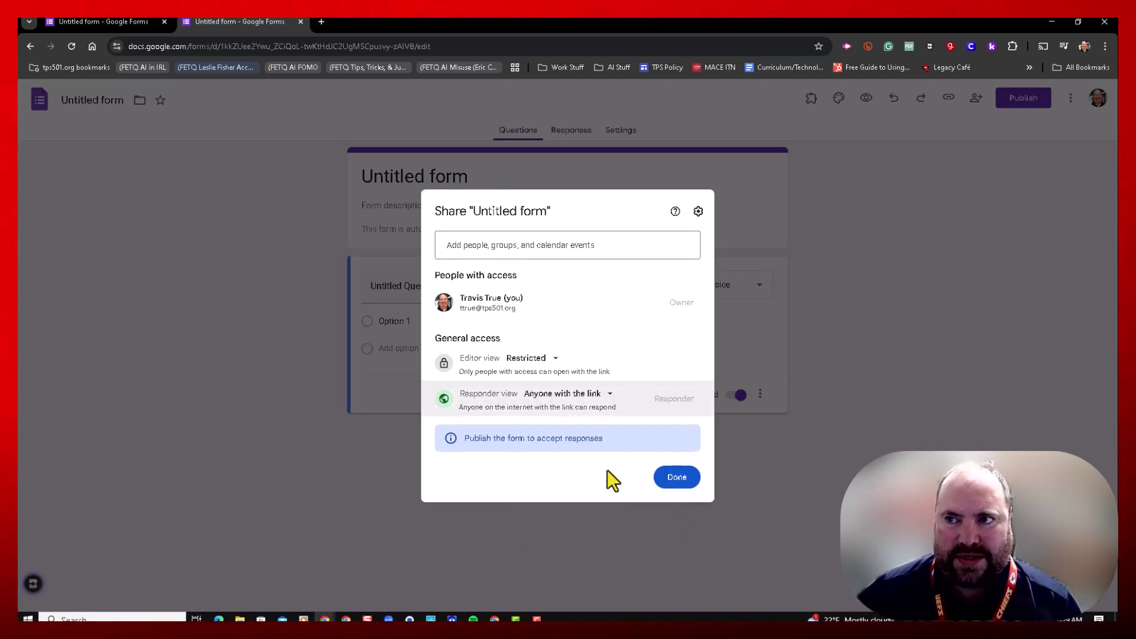
click(675, 479)
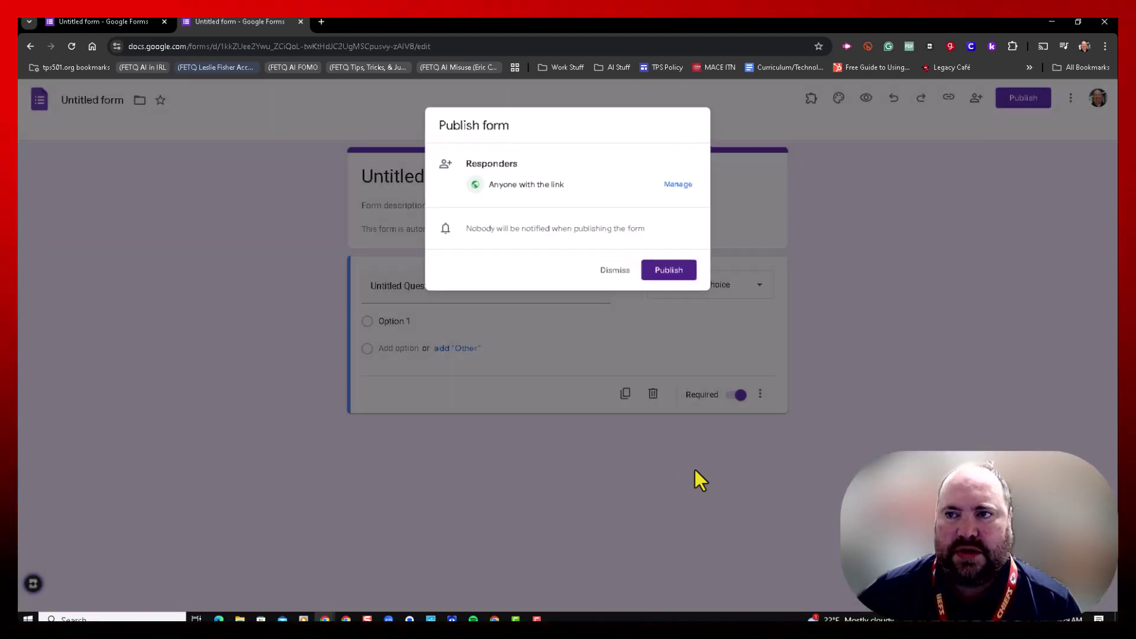
click(669, 271)
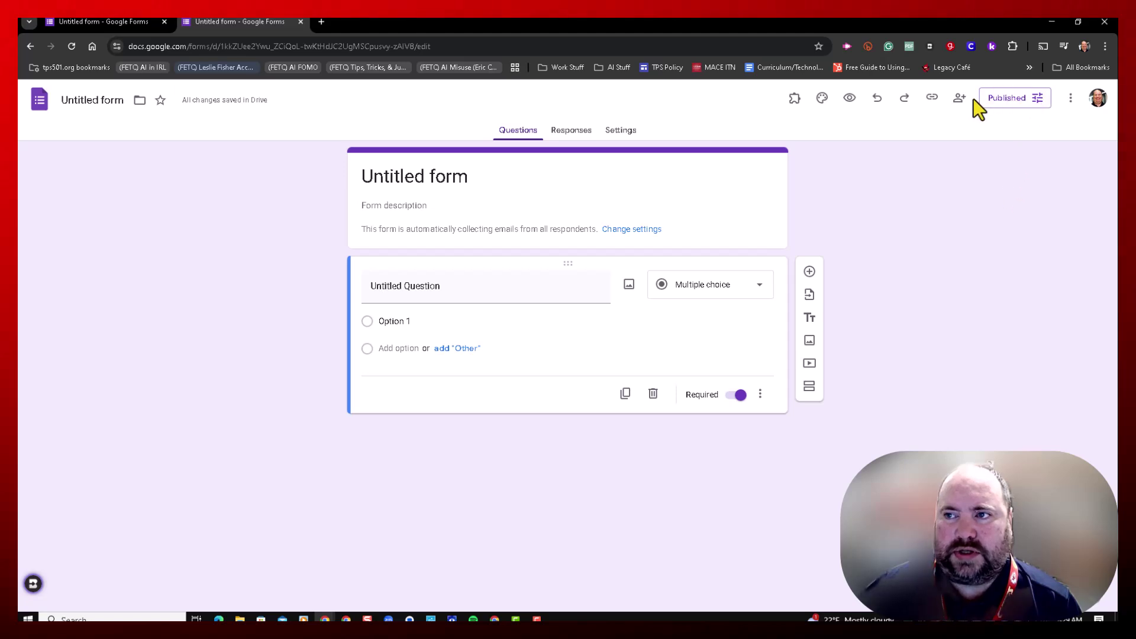
Copy the shortened responder link from the published options, then save and close them.
click(1019, 102)
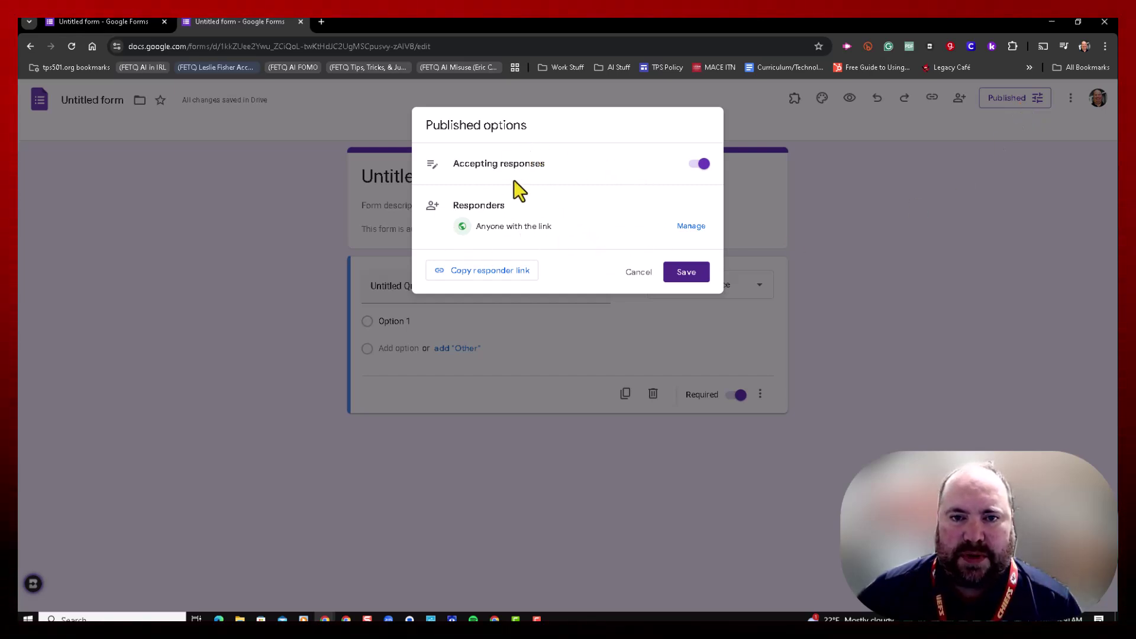
drag(452, 164, 548, 165)
click(637, 168)
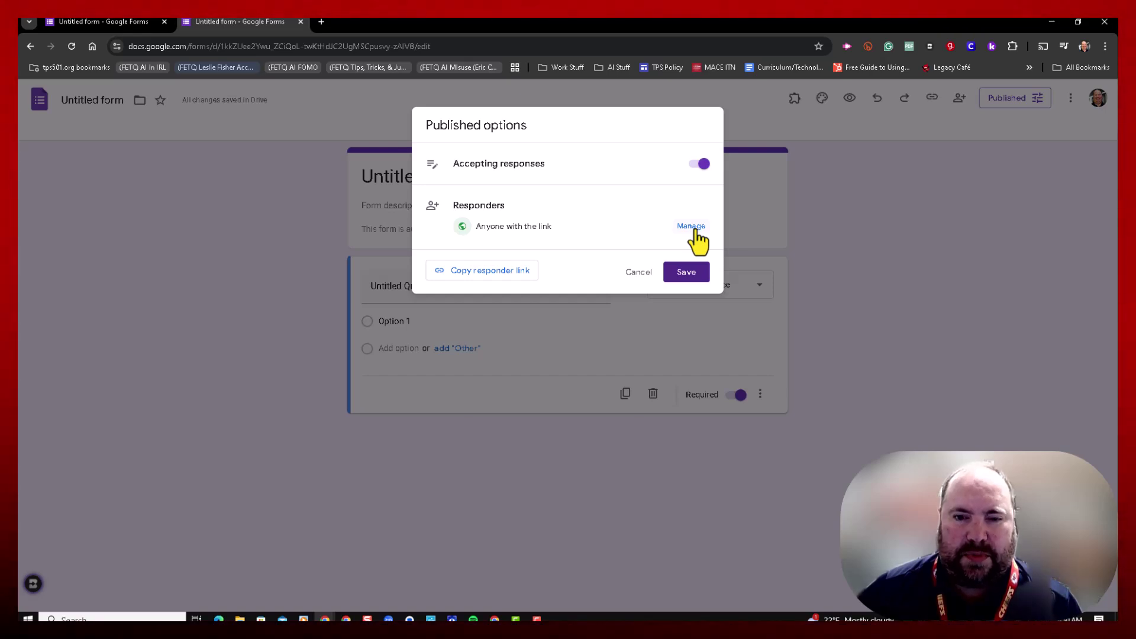
click(477, 288)
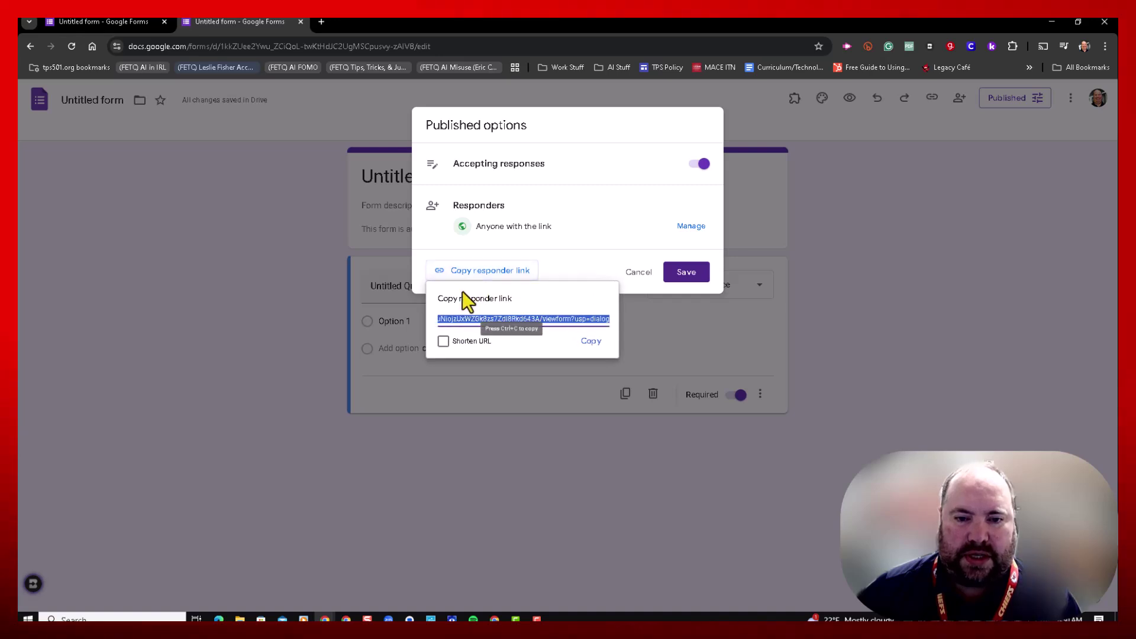
click(443, 342)
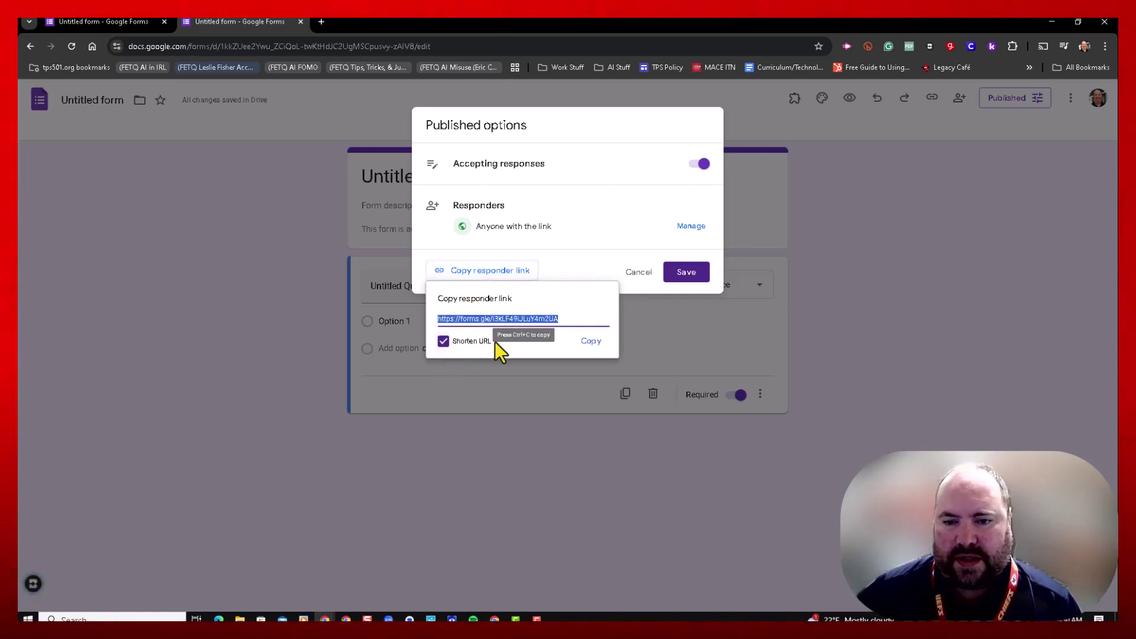
click(591, 342)
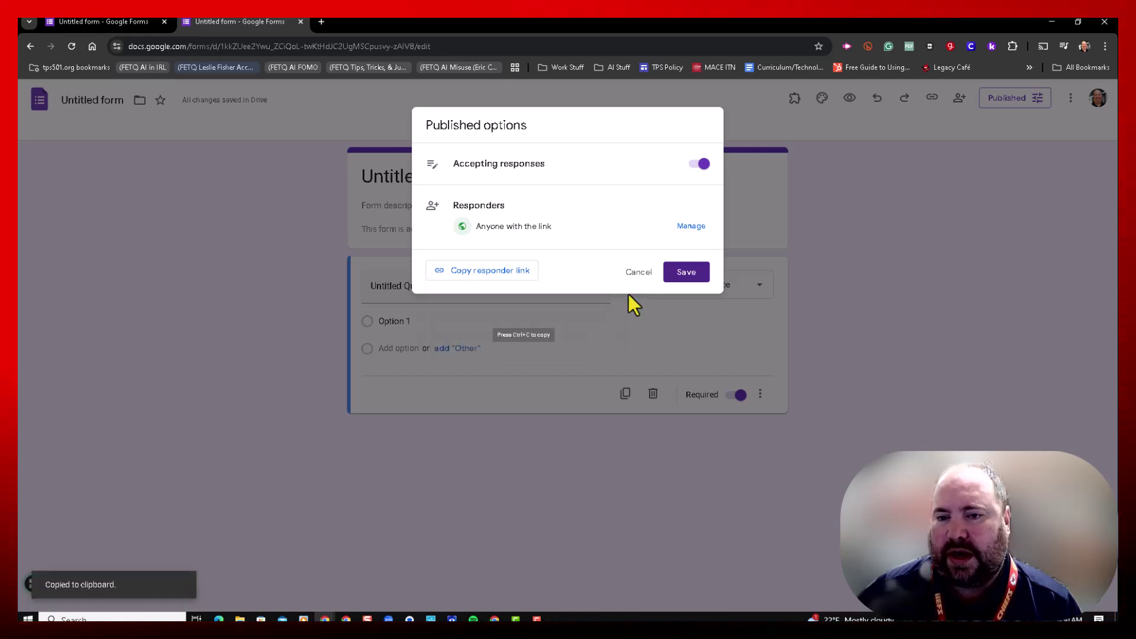
click(688, 274)
click(1070, 100)
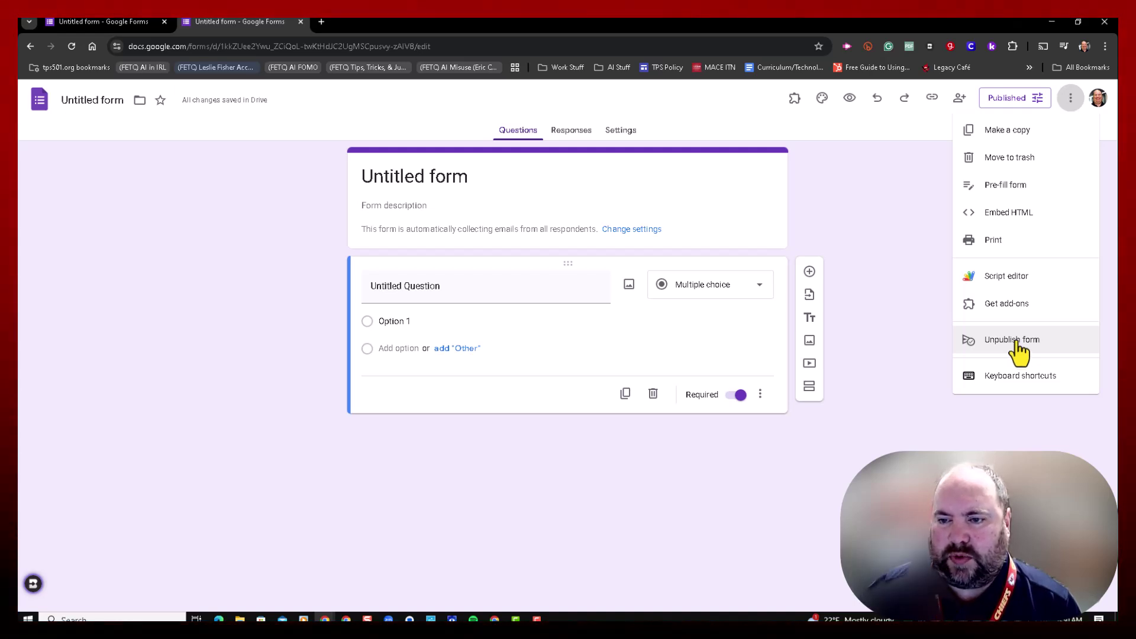
click(887, 186)
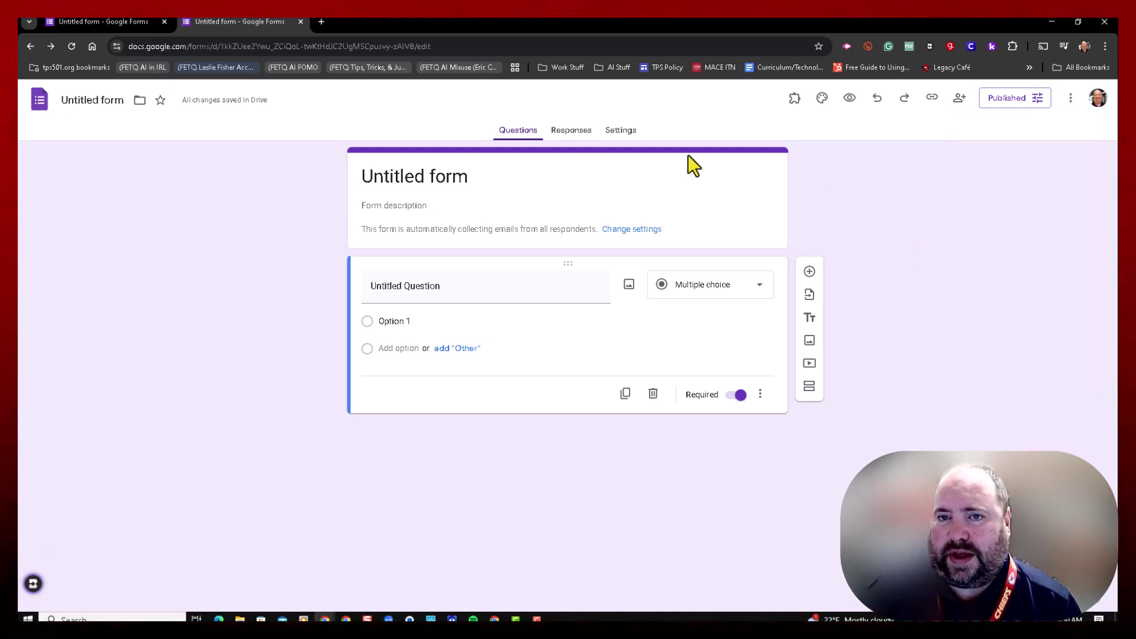
Check the Responses tab showing 0 responses and its response options menu.
click(576, 133)
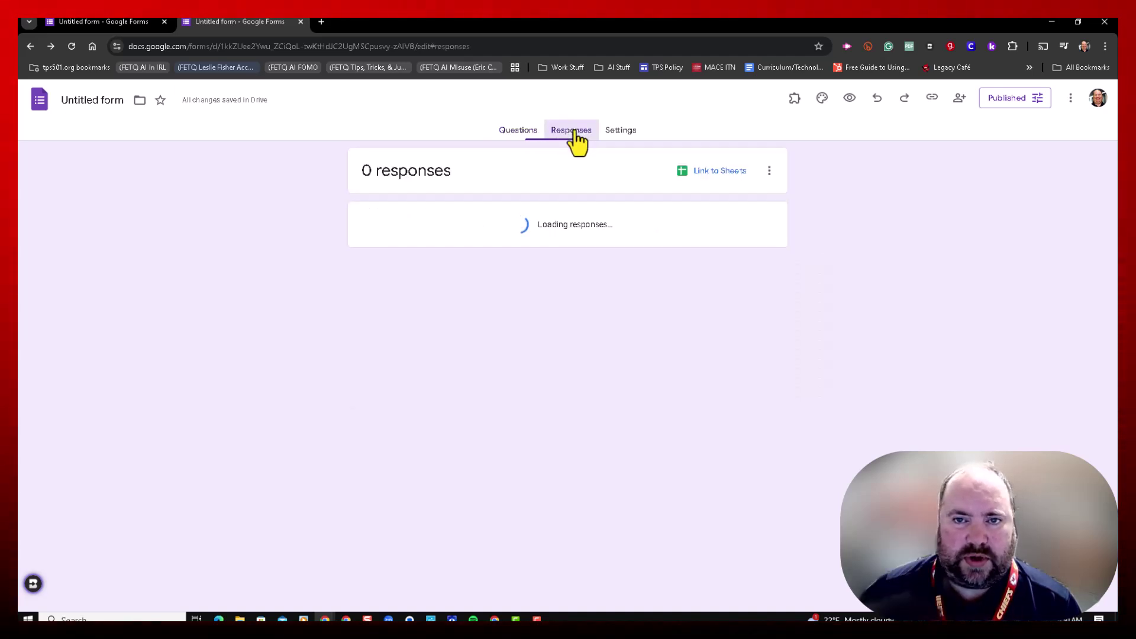
click(769, 171)
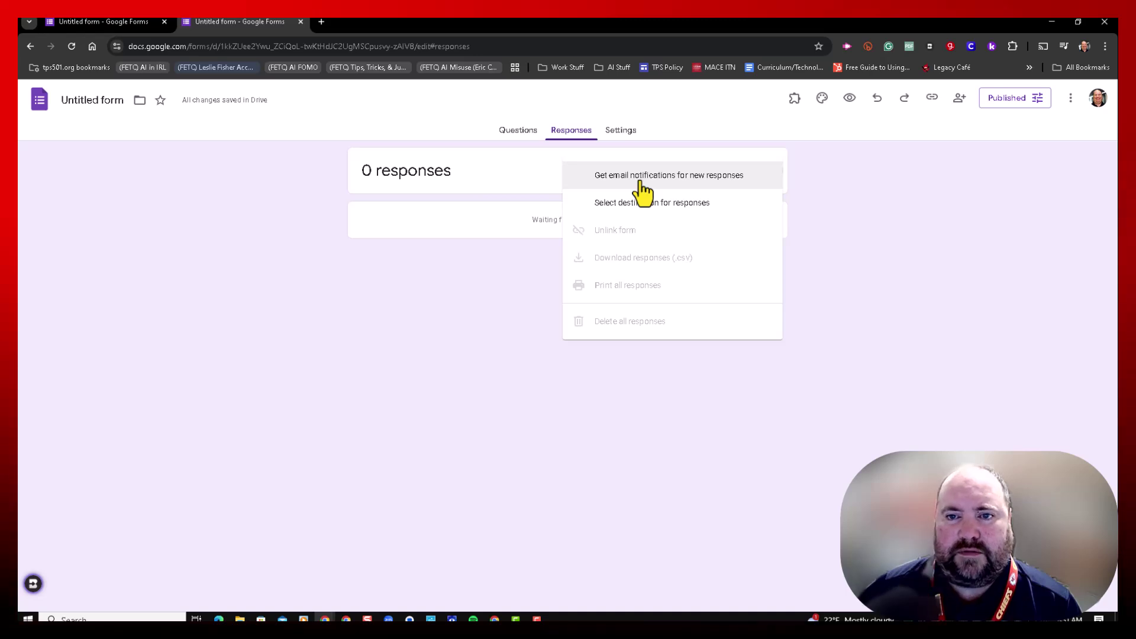
click(632, 133)
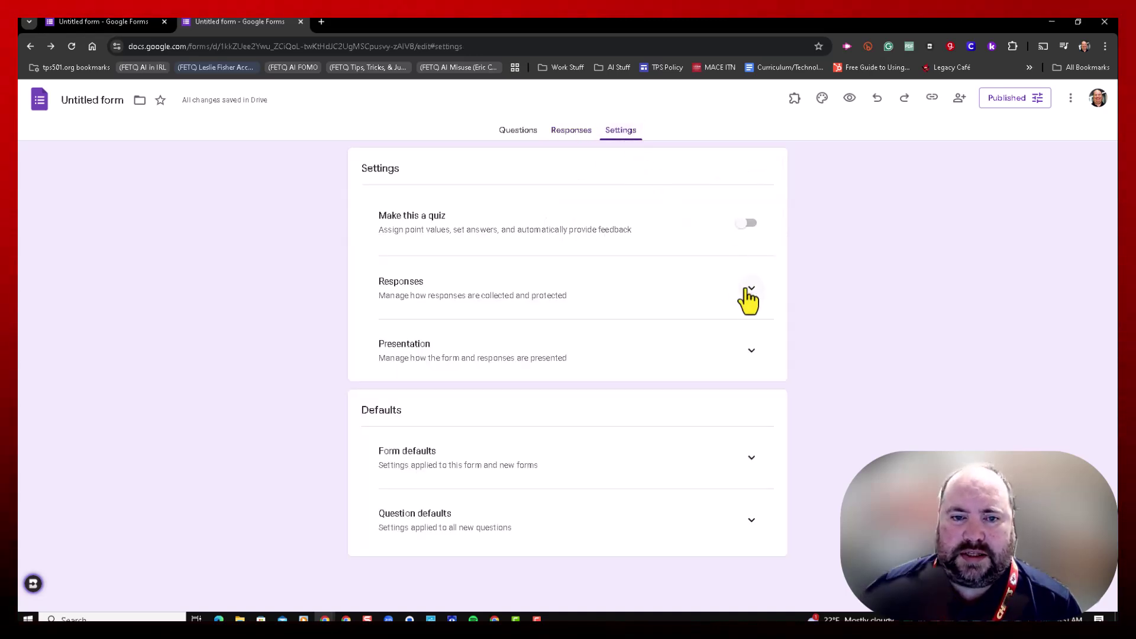
Expand the Responses settings to review email collection, response copies, editing and limits, then collapse them.
click(747, 290)
scroll(718, 342, down, 2)
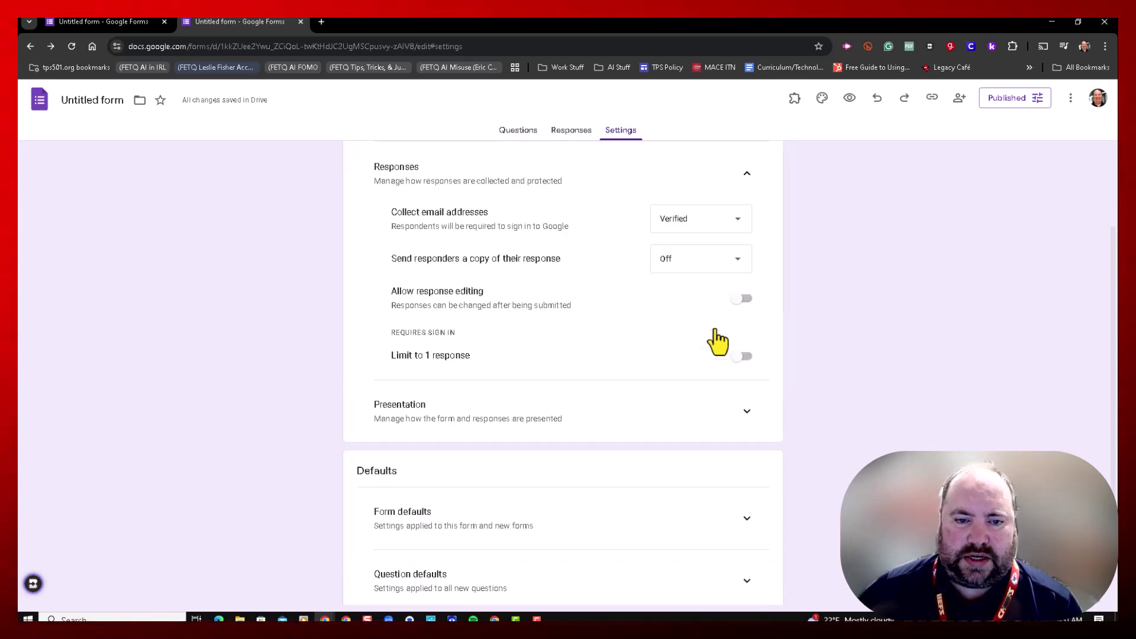
scroll(716, 330, down, 1)
scroll(715, 328, up, 3)
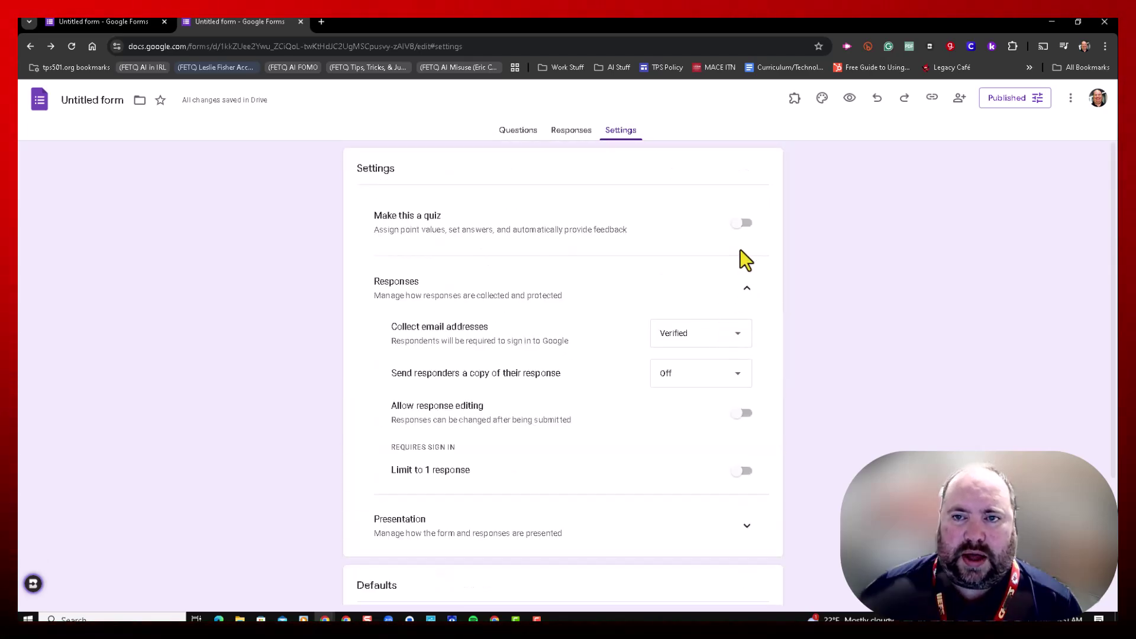
click(750, 290)
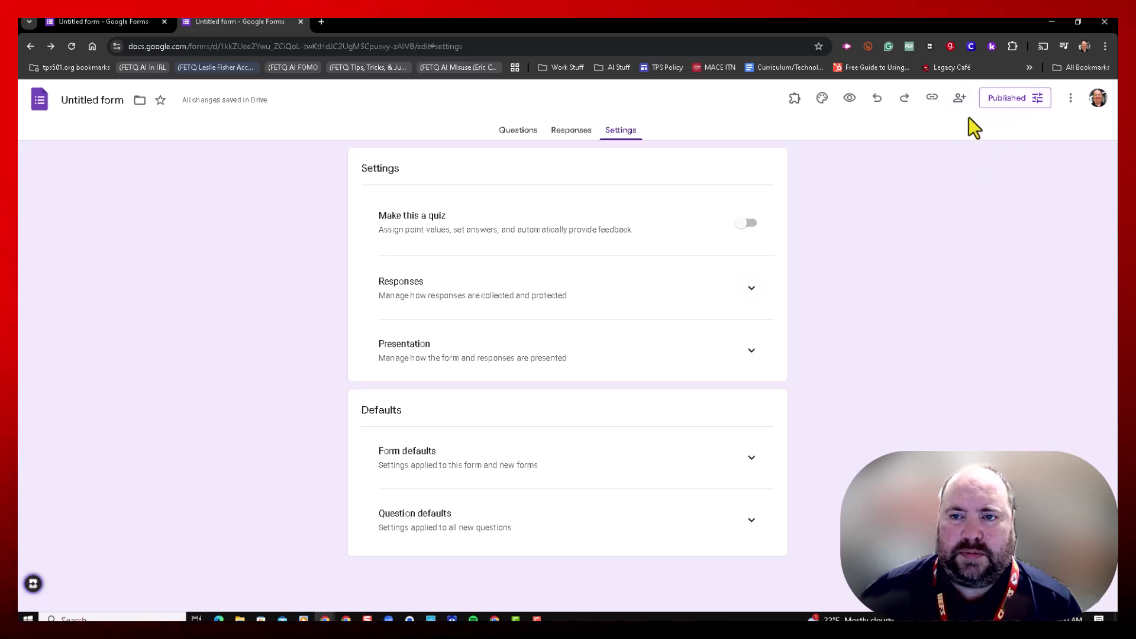